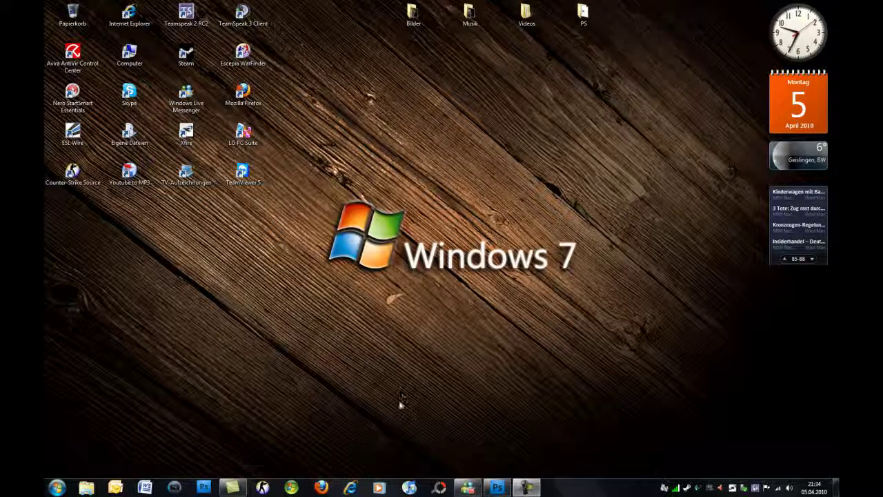
# Restore the Photoshop window showing infinity.jpg from the Windows 7 taskbar.
pyautogui.click(496, 488)
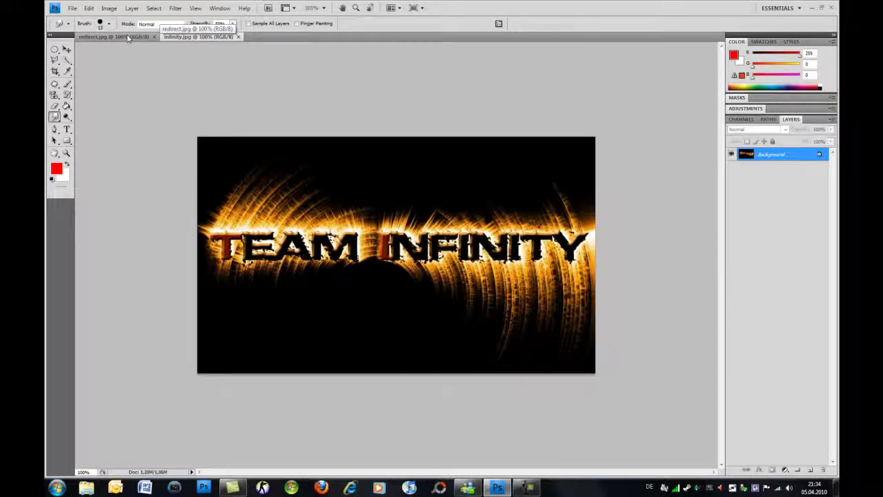
# Compare the redirect.jpg brick wall and infinity.jpg, select the Move tool, and end on infinity.jpg.
pyautogui.click(128, 38)
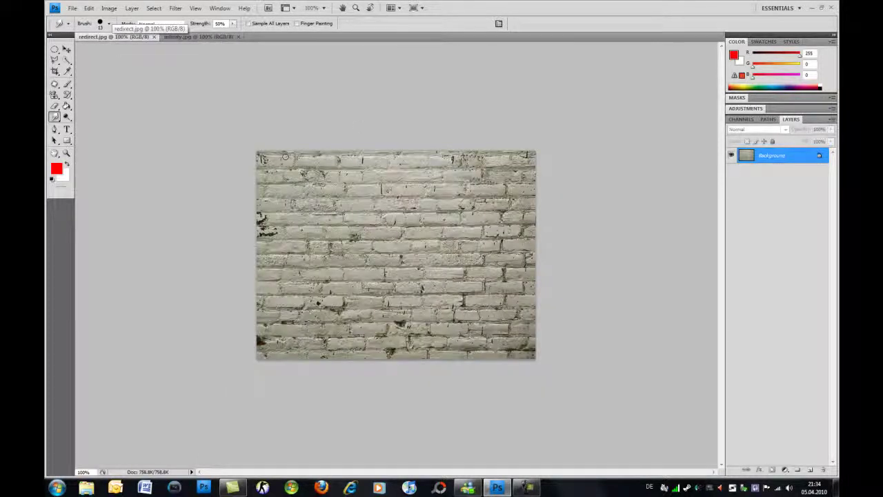
pyautogui.click(188, 38)
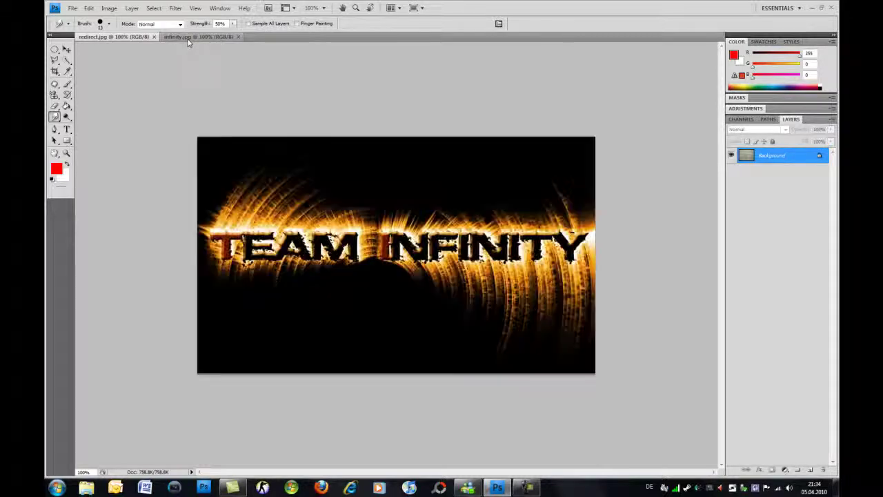
pyautogui.click(123, 36)
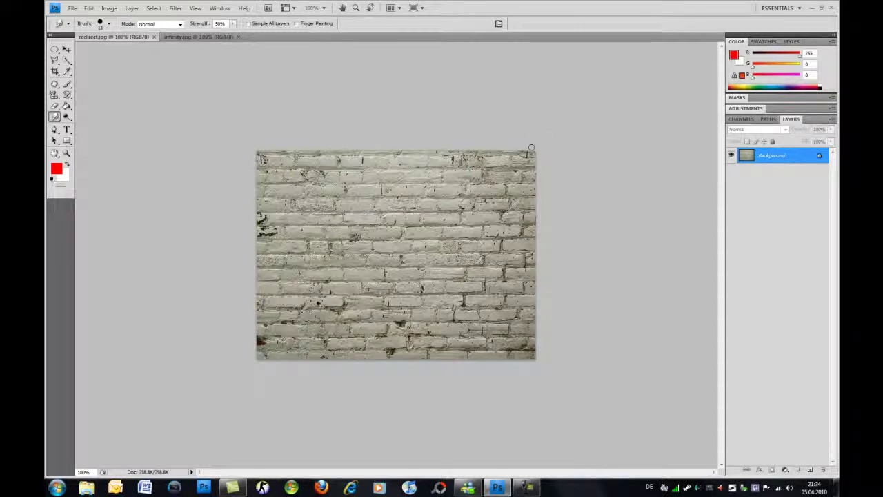
pyautogui.click(189, 36)
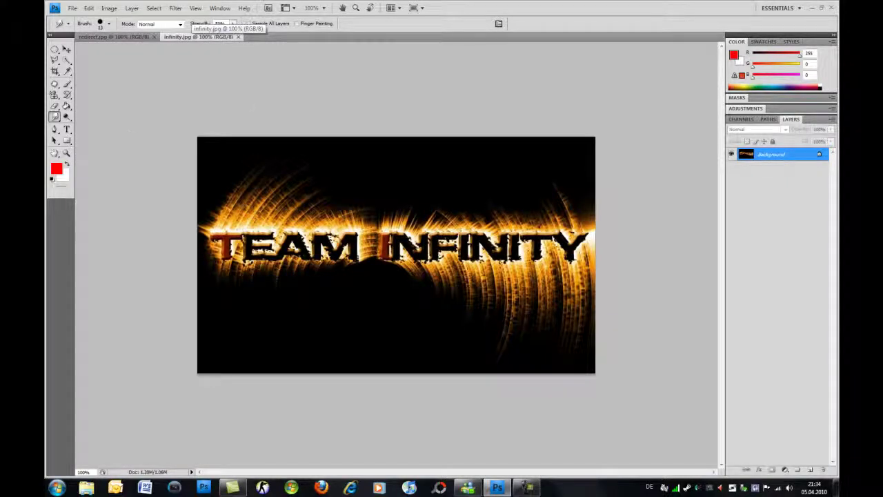
pyautogui.click(67, 49)
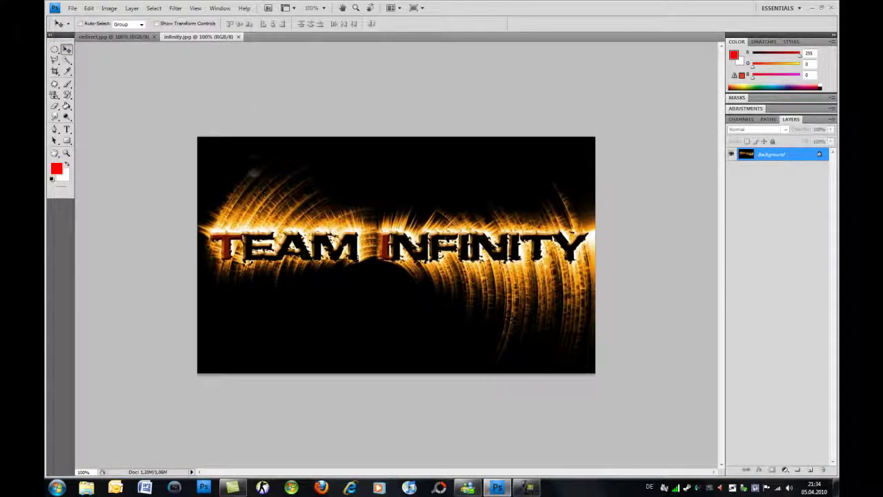
pyautogui.click(128, 39)
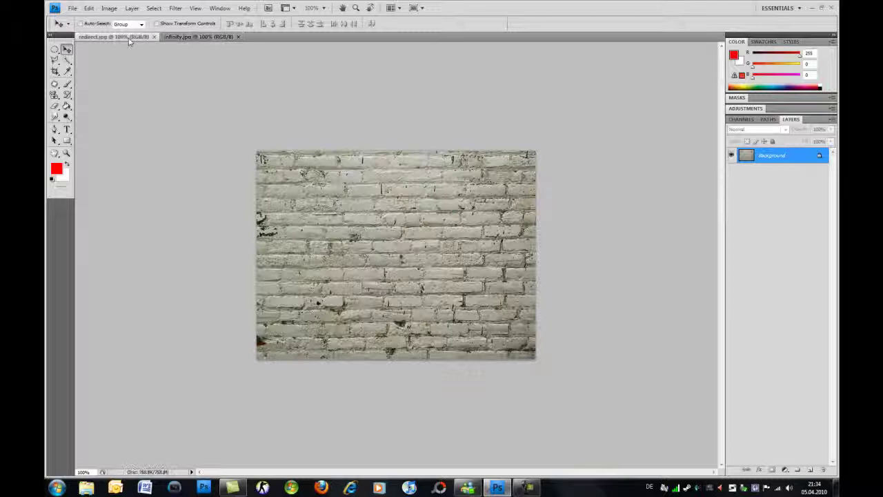
pyautogui.click(209, 36)
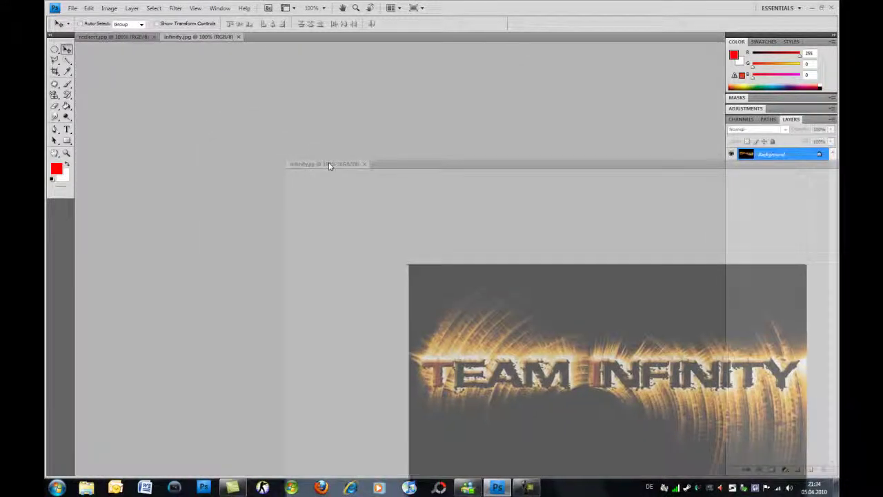
# Float infinity.jpg, drag its artwork onto redirect.jpg, then close infinity.jpg.
pyautogui.moveTo(254, 142)
pyautogui.mouseDown()
pyautogui.moveTo(328, 162)
pyautogui.moveTo(504, 115)
pyautogui.moveTo(606, 30)
pyautogui.mouseUp()
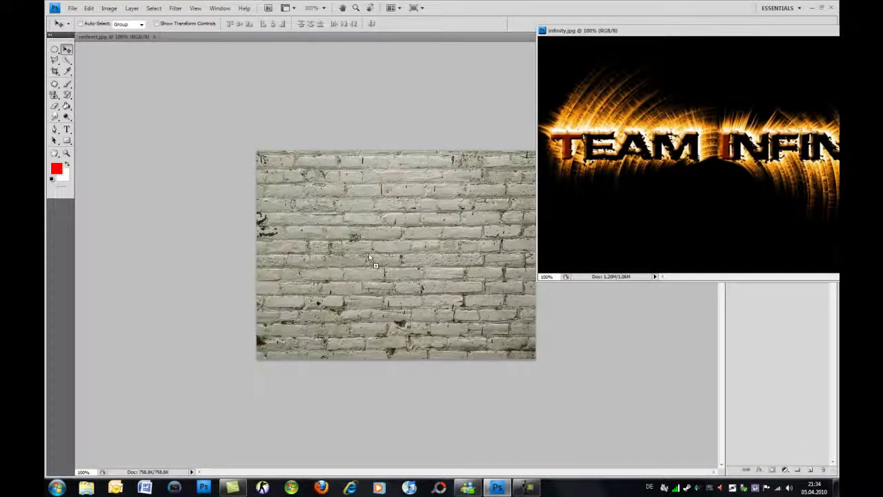
pyautogui.moveTo(369, 257); pyautogui.dragTo(369, 258)
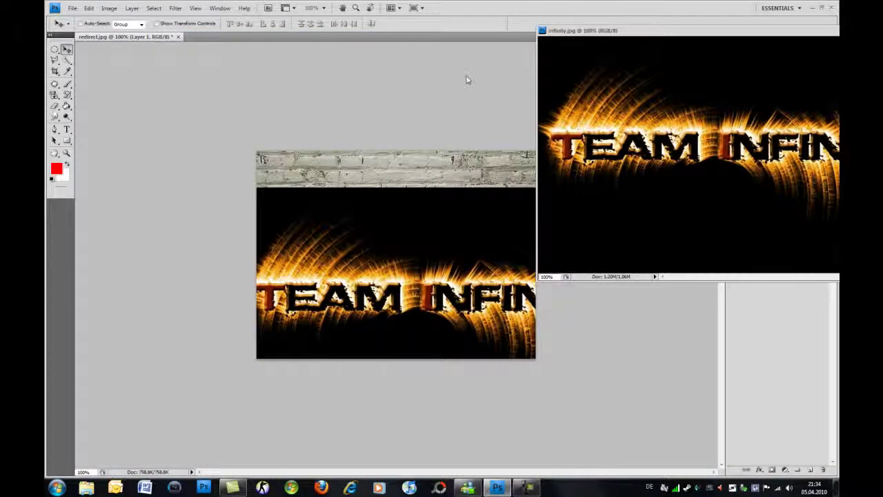
pyautogui.click(705, 71)
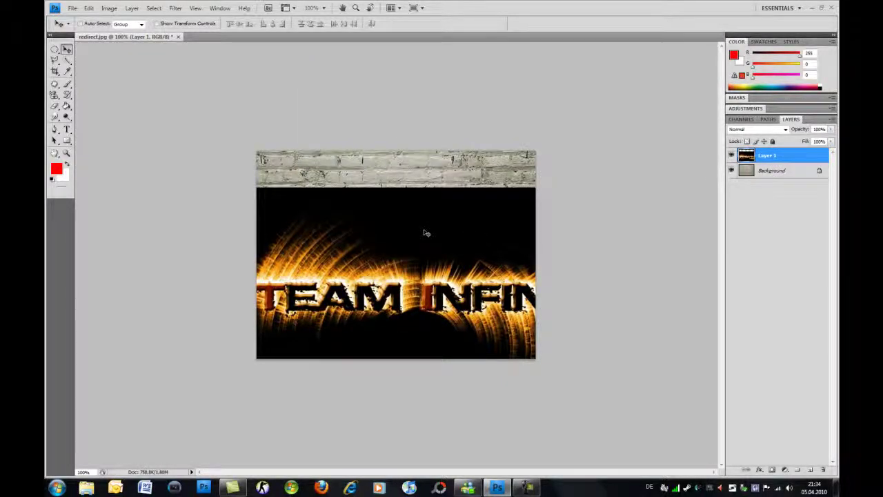
# Free-transform Layer 1 to the full wall height, leaving thin brick strips on both sides.
pyautogui.hotkey('ctrl', 't')
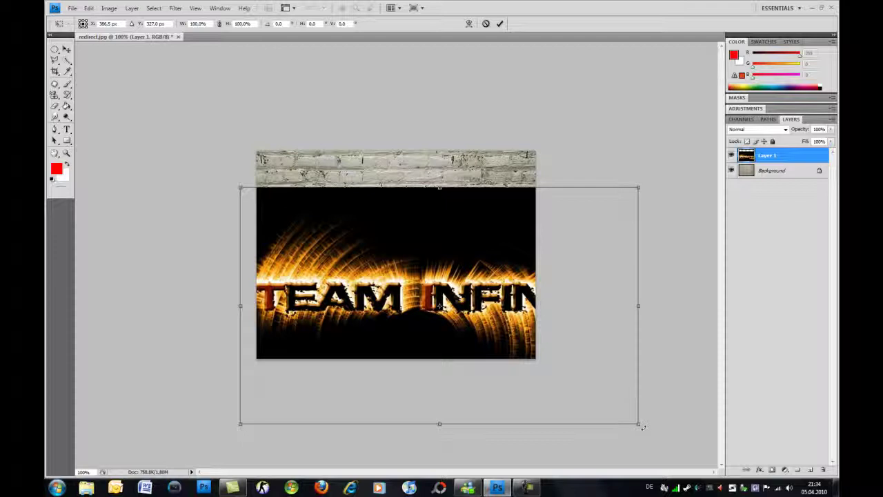
pyautogui.moveTo(638, 424)
pyautogui.mouseDown()
pyautogui.moveTo(361, 253)
pyautogui.moveTo(401, 285)
pyautogui.moveTo(378, 267)
pyautogui.mouseUp()
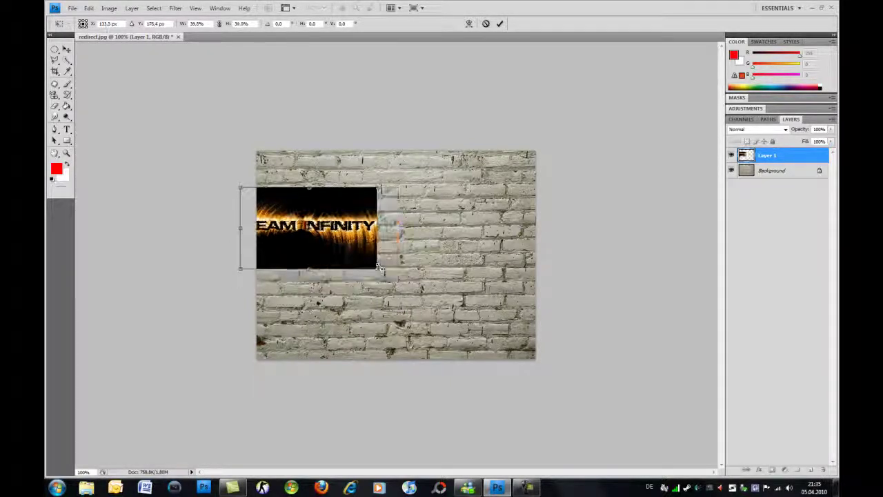
pyautogui.moveTo(321, 219)
pyautogui.mouseDown()
pyautogui.moveTo(404, 181)
pyautogui.moveTo(395, 215)
pyautogui.mouseUp()
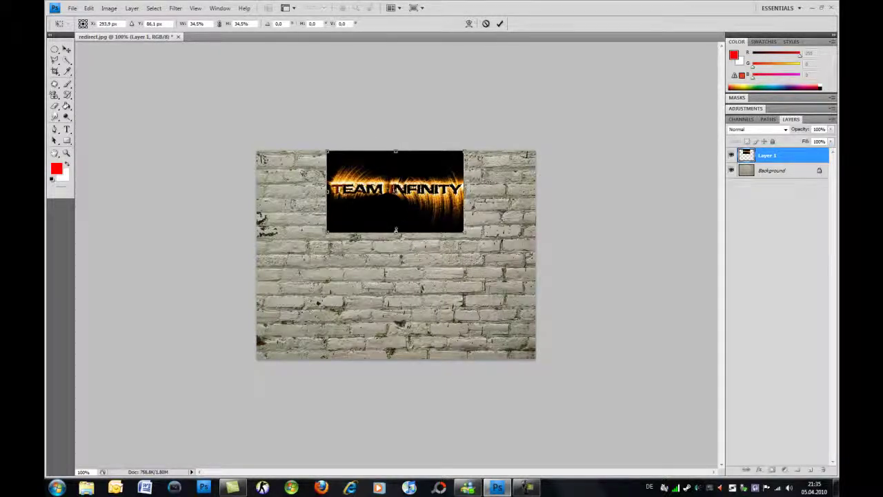
pyautogui.moveTo(395, 230); pyautogui.dragTo(379, 361)
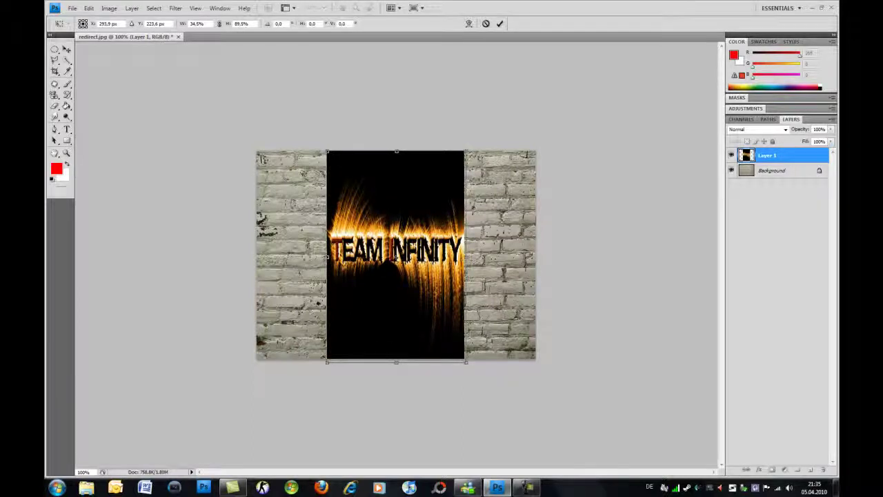
pyautogui.moveTo(465, 257); pyautogui.dragTo(517, 258)
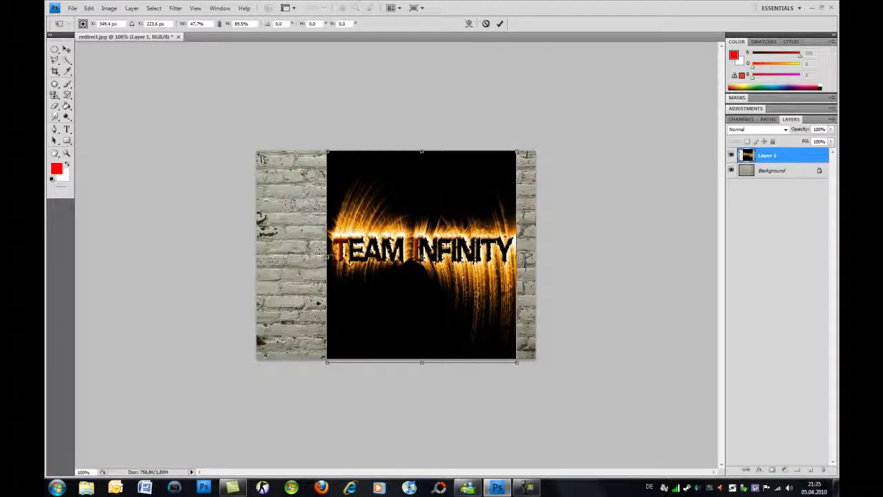
pyautogui.moveTo(327, 257); pyautogui.dragTo(276, 256)
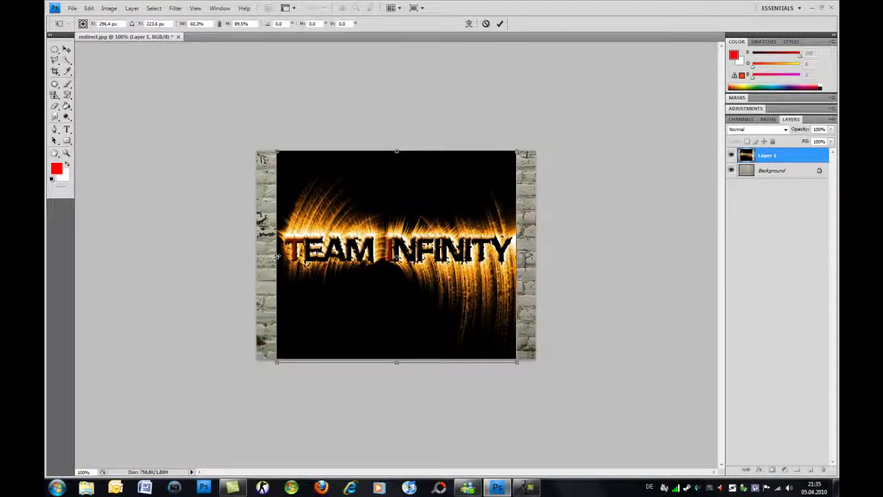
pyautogui.press('Return')
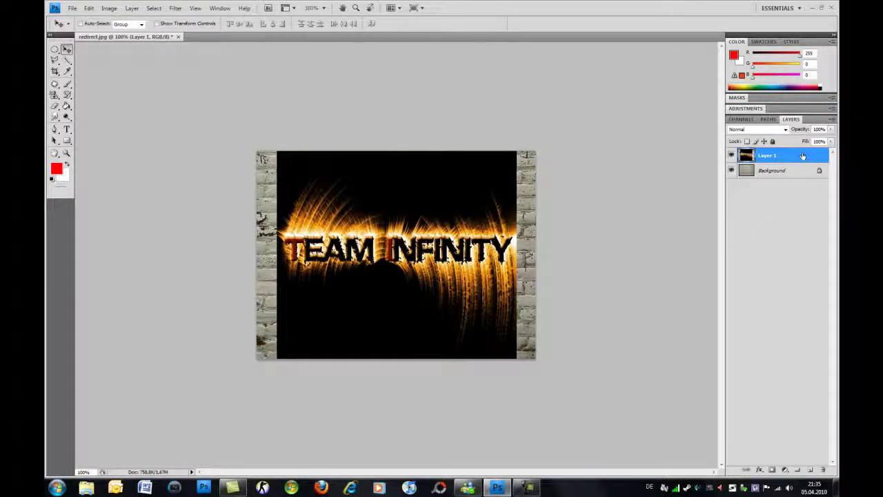
# Duplicate the Background layer and move Background copy above Layer 1.
pyautogui.click(777, 171)
pyautogui.rightClick(733, 174)
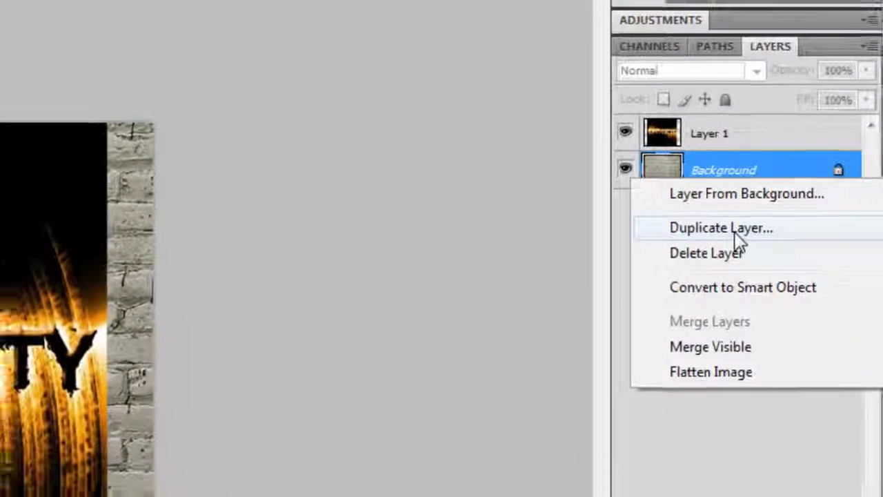
pyautogui.click(759, 205)
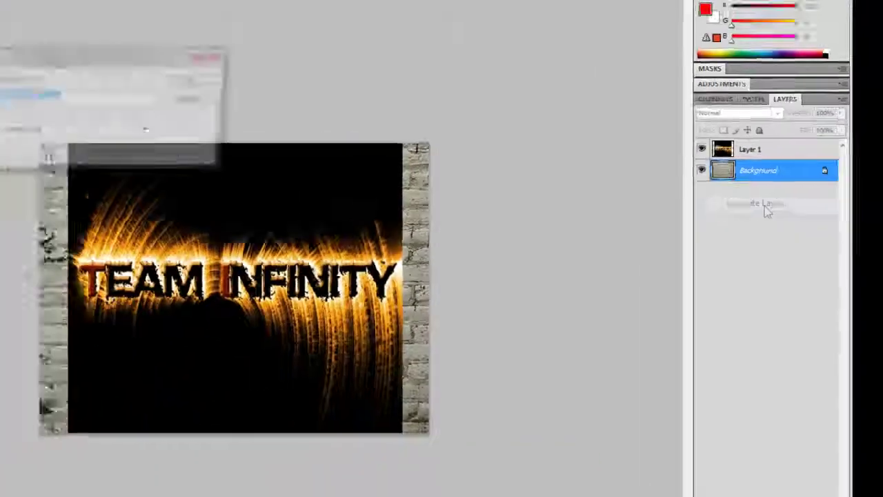
pyautogui.click(368, 105)
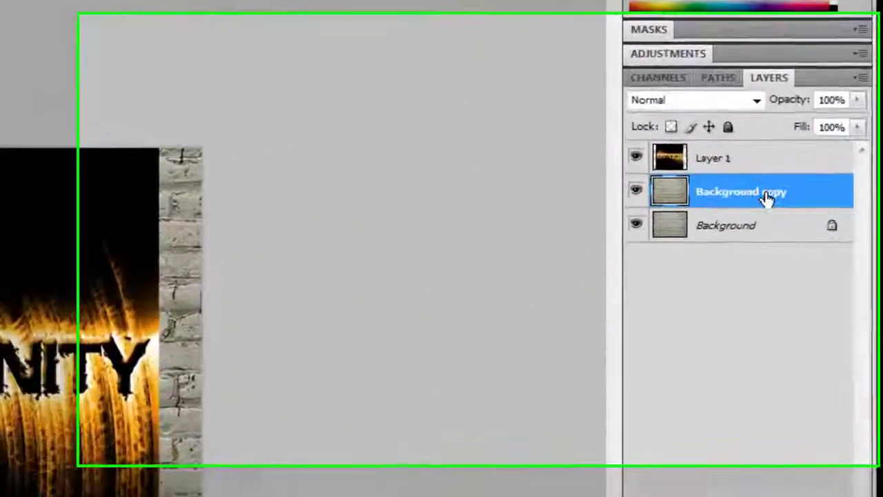
pyautogui.moveTo(766, 196); pyautogui.dragTo(746, 150)
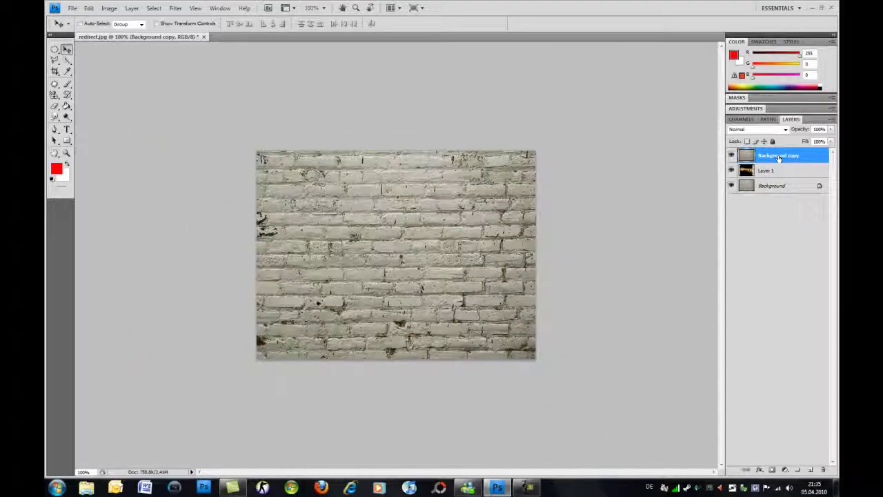
# Set Background copy's blend mode to Overlay, then reselect Layer 1.
pyautogui.click(786, 131)
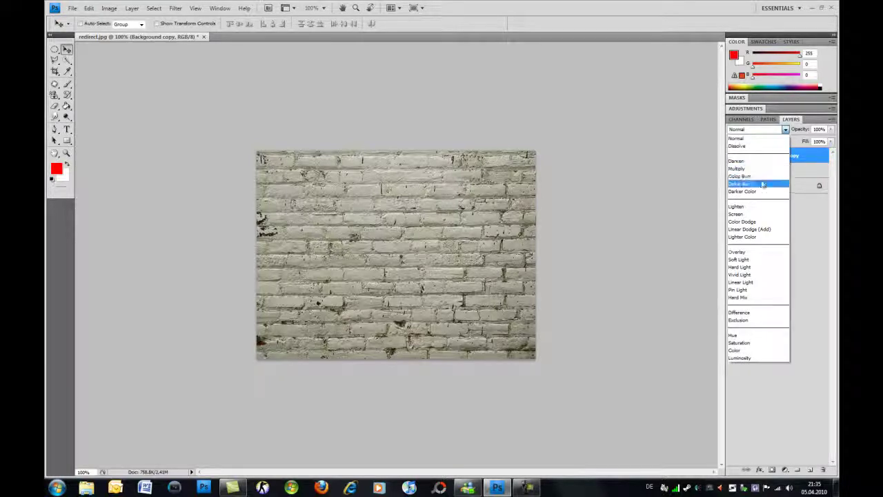
pyautogui.click(785, 157)
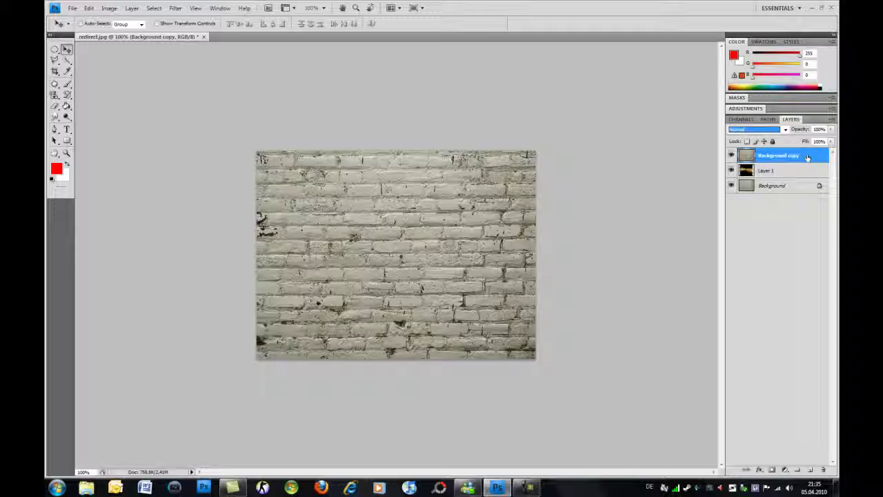
pyautogui.click(786, 132)
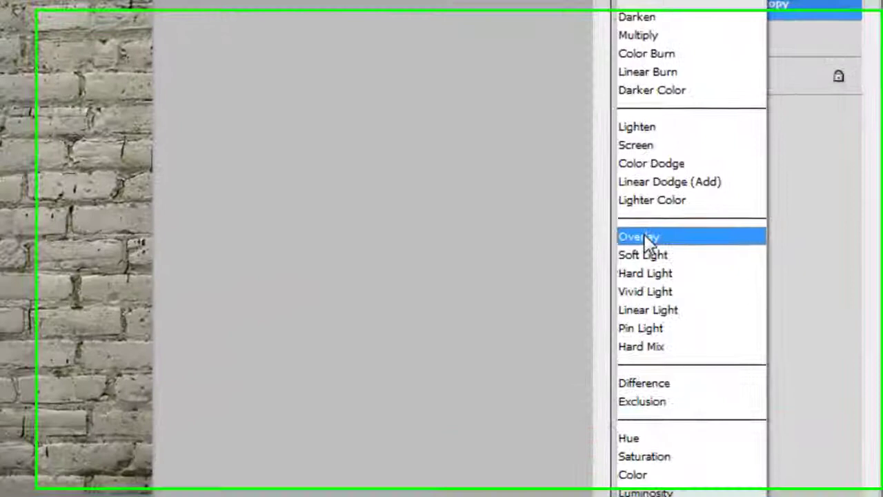
pyautogui.click(645, 238)
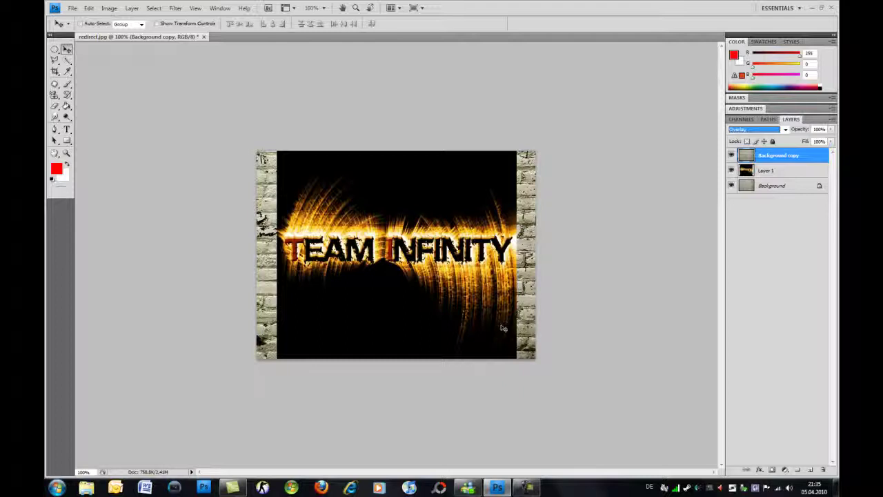
pyautogui.click(782, 172)
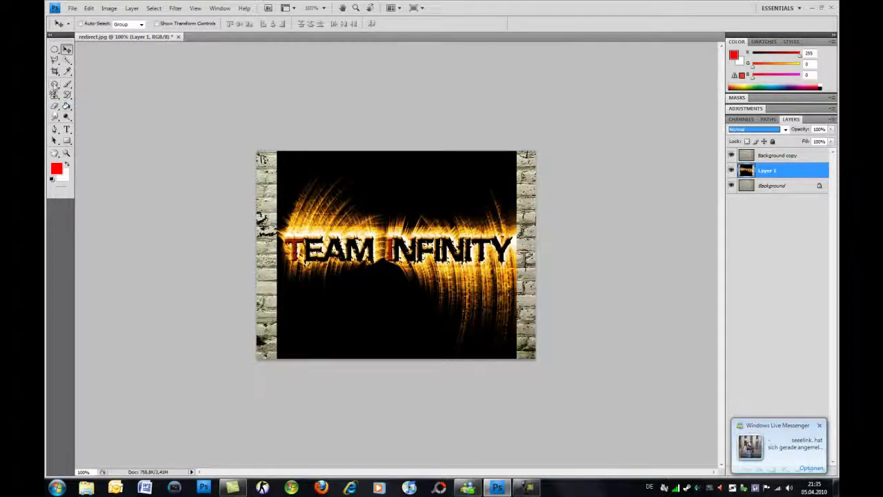
pyautogui.rightClick(54, 106)
# Give the Eraser Tool an 88 px brush with 8% hardness.
pyautogui.click(84, 105)
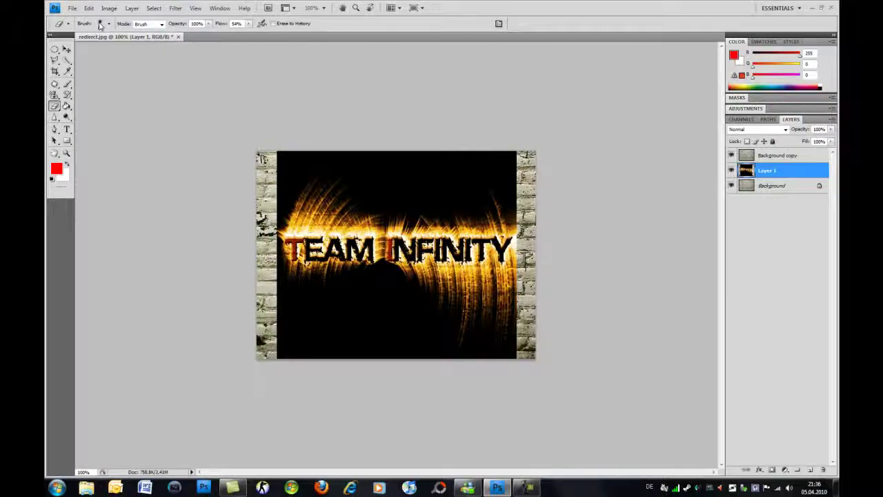
pyautogui.click(107, 24)
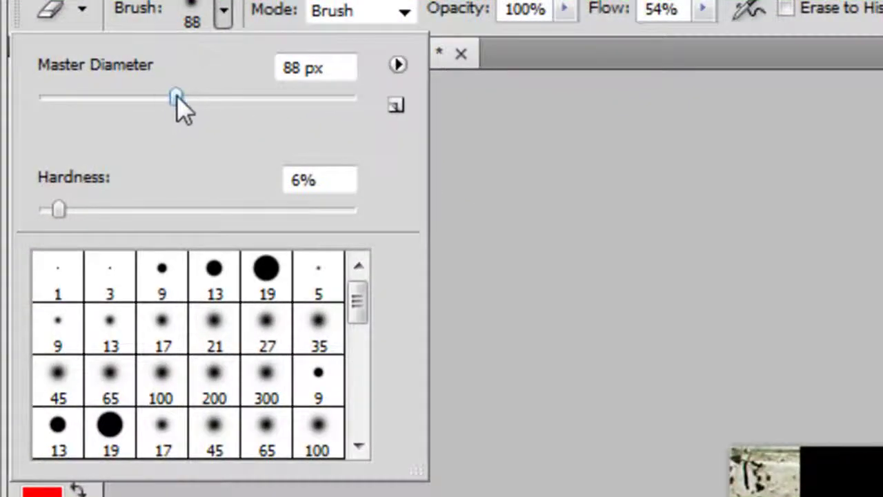
pyautogui.moveTo(172, 97); pyautogui.dragTo(177, 98)
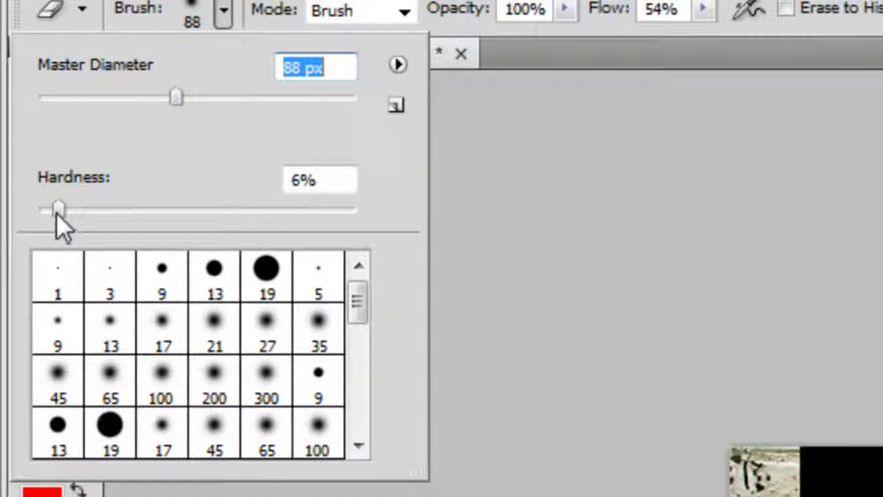
pyautogui.moveTo(57, 210); pyautogui.dragTo(65, 209)
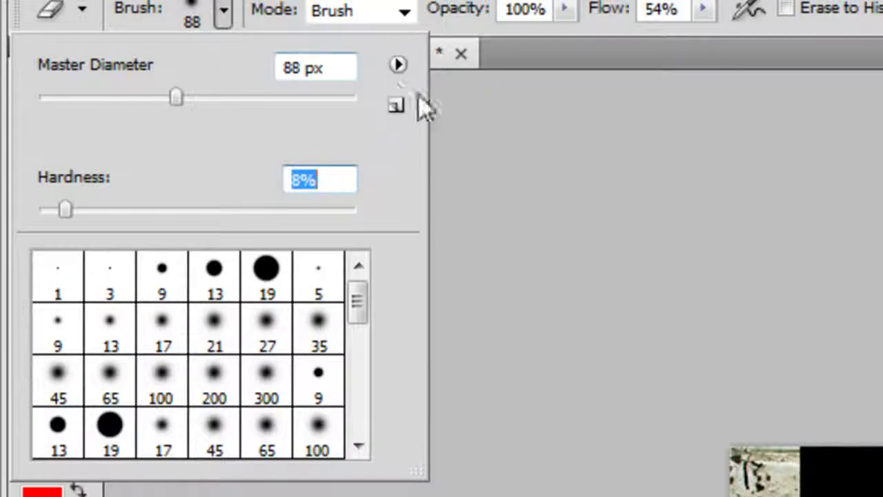
pyautogui.click(398, 65)
pyautogui.click(171, 141)
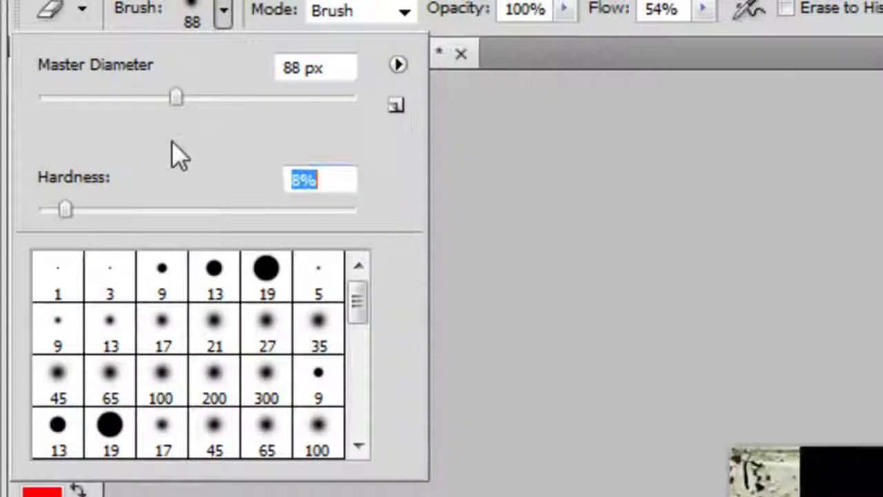
pyautogui.press('Return')
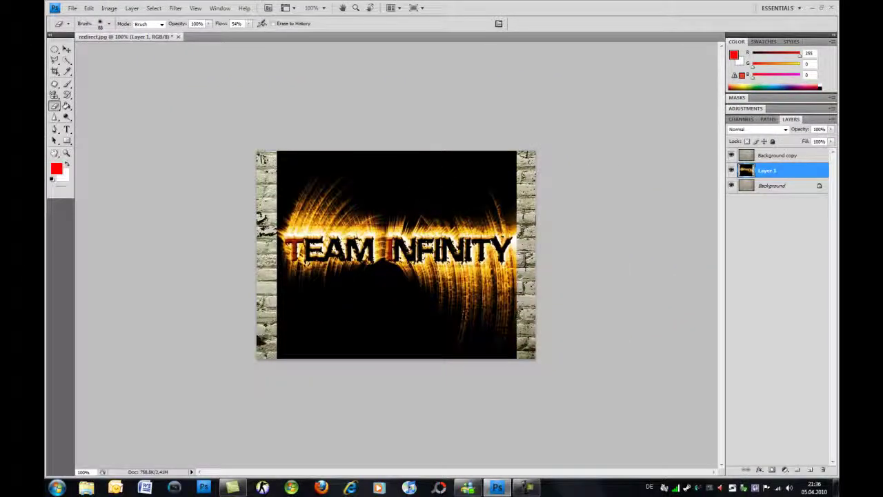
# Erase Layer 1's dark areas at the top, left, right and below the TEAM INFINITY text.
pyautogui.moveTo(272, 191)
pyautogui.mouseDown()
pyautogui.moveTo(397, 161)
pyautogui.moveTo(524, 176)
pyautogui.moveTo(538, 210)
pyautogui.moveTo(528, 197)
pyautogui.moveTo(514, 290)
pyautogui.moveTo(449, 324)
pyautogui.moveTo(407, 331)
pyautogui.moveTo(524, 312)
pyautogui.moveTo(476, 349)
pyautogui.moveTo(368, 337)
pyautogui.moveTo(345, 361)
pyautogui.moveTo(514, 364)
pyautogui.moveTo(235, 336)
pyautogui.moveTo(297, 338)
pyautogui.moveTo(262, 298)
pyautogui.moveTo(256, 256)
pyautogui.moveTo(256, 213)
pyautogui.moveTo(296, 170)
pyautogui.moveTo(414, 181)
pyautogui.moveTo(349, 186)
pyautogui.moveTo(421, 196)
pyautogui.moveTo(483, 181)
pyautogui.moveTo(442, 197)
pyautogui.moveTo(470, 195)
pyautogui.mouseUp()
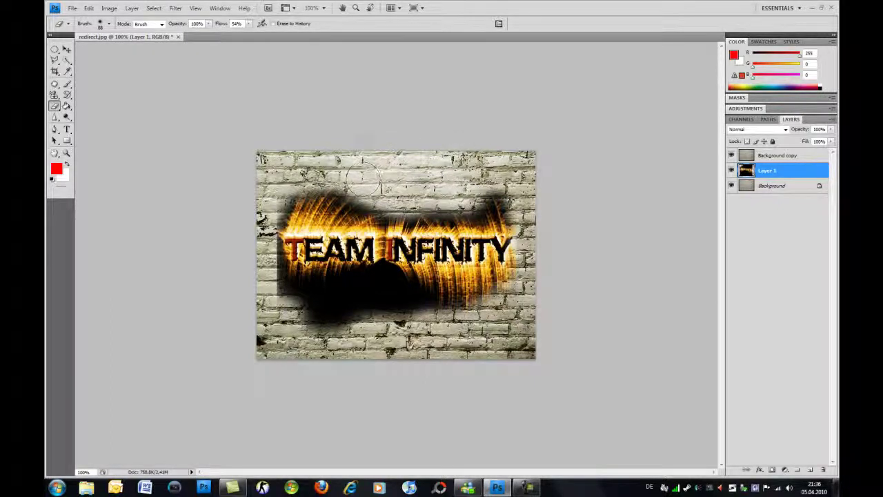
pyautogui.moveTo(267, 299)
pyautogui.mouseDown()
pyautogui.moveTo(256, 276)
pyautogui.moveTo(257, 214)
pyautogui.moveTo(264, 238)
pyautogui.moveTo(262, 246)
pyautogui.moveTo(257, 221)
pyautogui.moveTo(252, 252)
pyautogui.moveTo(256, 232)
pyautogui.mouseUp()
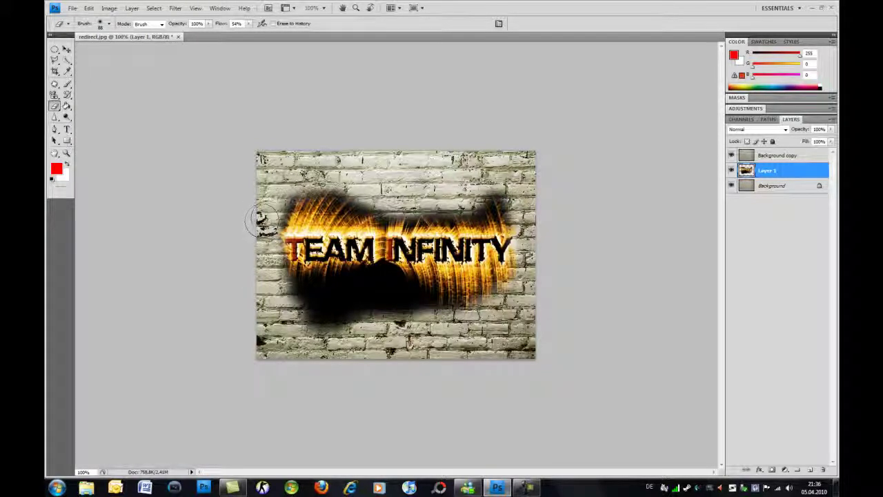
pyautogui.moveTo(545, 220)
pyautogui.mouseDown()
pyautogui.moveTo(524, 238)
pyautogui.moveTo(526, 261)
pyautogui.moveTo(535, 237)
pyautogui.moveTo(510, 196)
pyautogui.moveTo(458, 189)
pyautogui.moveTo(436, 203)
pyautogui.mouseUp()
pyautogui.moveTo(356, 304)
pyautogui.mouseDown()
pyautogui.moveTo(342, 319)
pyautogui.moveTo(311, 307)
pyautogui.moveTo(387, 290)
pyautogui.moveTo(407, 303)
pyautogui.moveTo(345, 325)
pyautogui.moveTo(416, 315)
pyautogui.moveTo(421, 293)
pyautogui.moveTo(417, 311)
pyautogui.mouseUp()
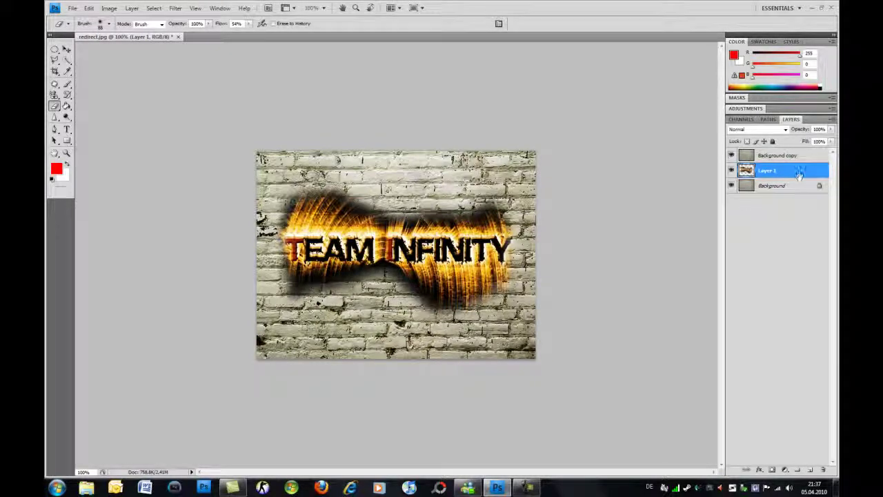
# Add Inner Shadow and Bevel and Emboss with a new Contour preset to Layer 1.
pyautogui.doubleClick(804, 170)
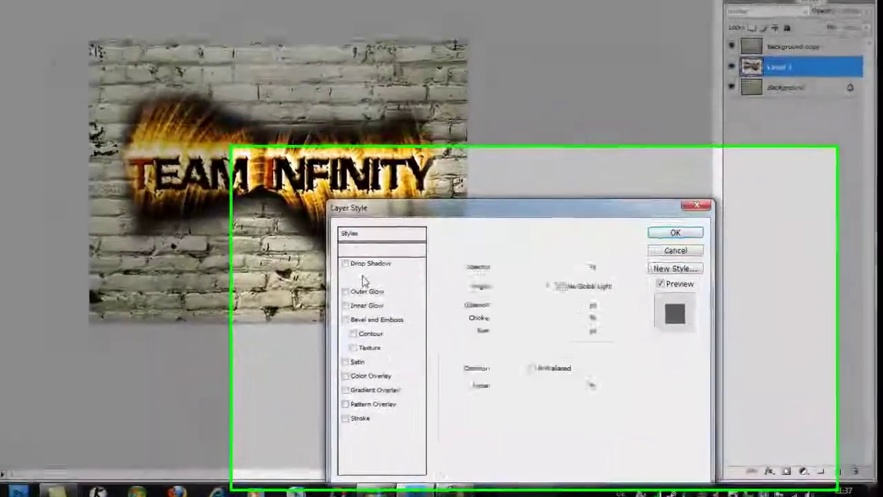
pyautogui.click(461, 326)
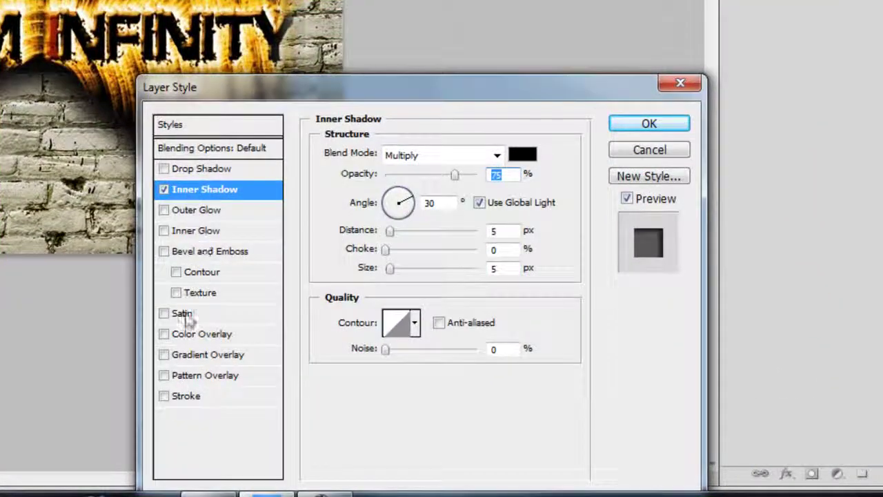
pyautogui.click(194, 276)
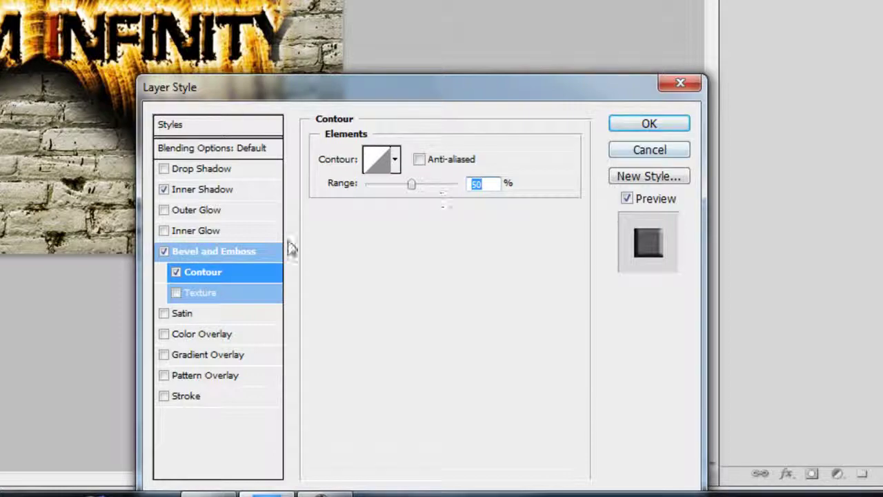
pyautogui.click(396, 160)
pyautogui.doubleClick(304, 246)
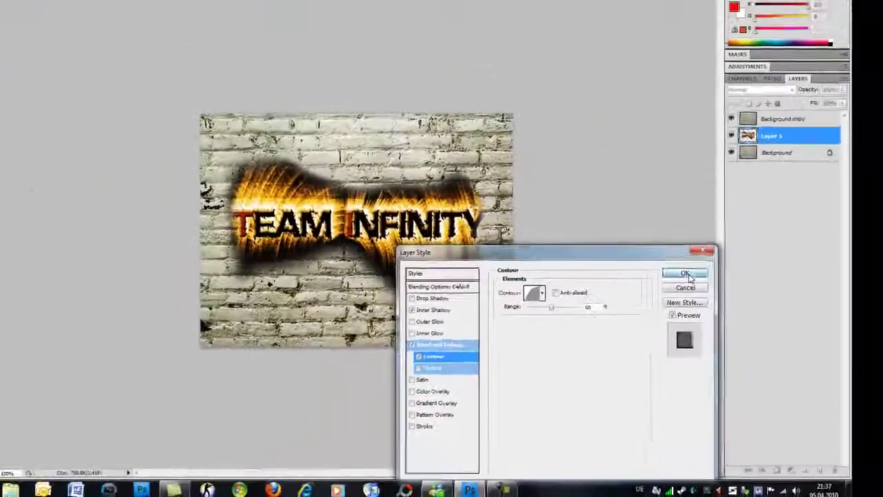
pyautogui.click(685, 274)
# Set Layer 1 to Darken, then preview Multiply through Soft Light with the arrow keys.
pyautogui.click(784, 129)
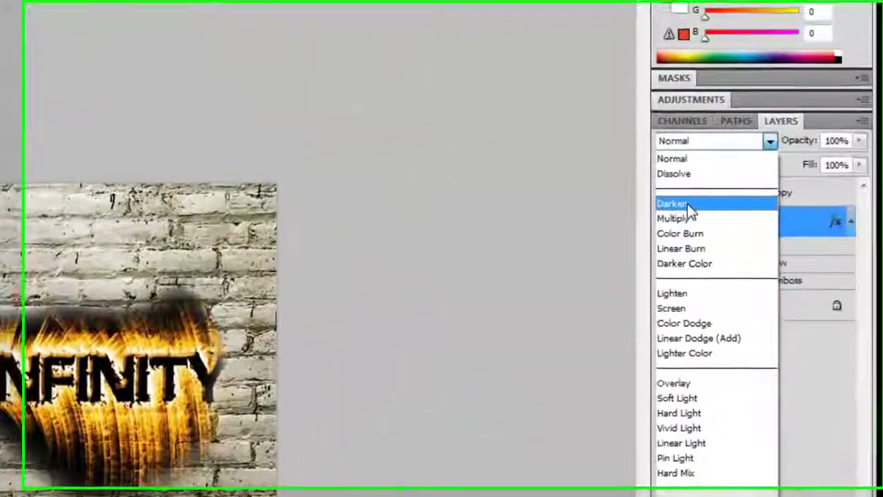
pyautogui.click(737, 164)
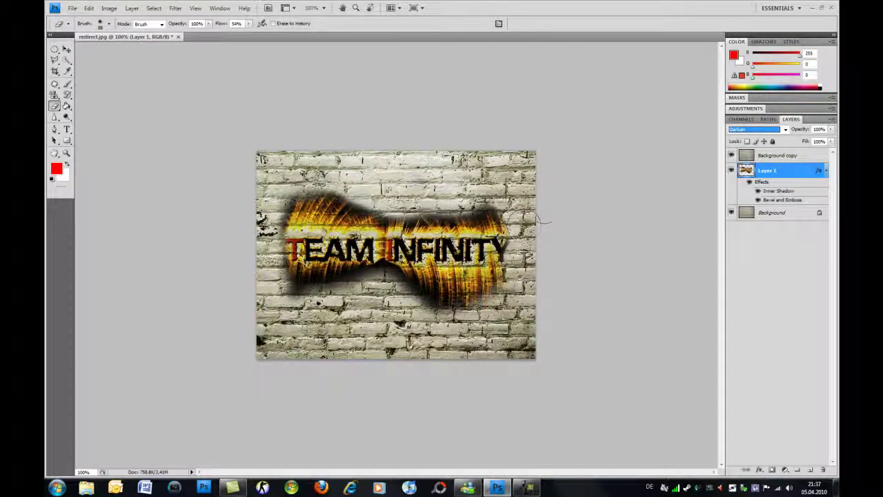
pyautogui.press('Down')
pyautogui.press('Down')
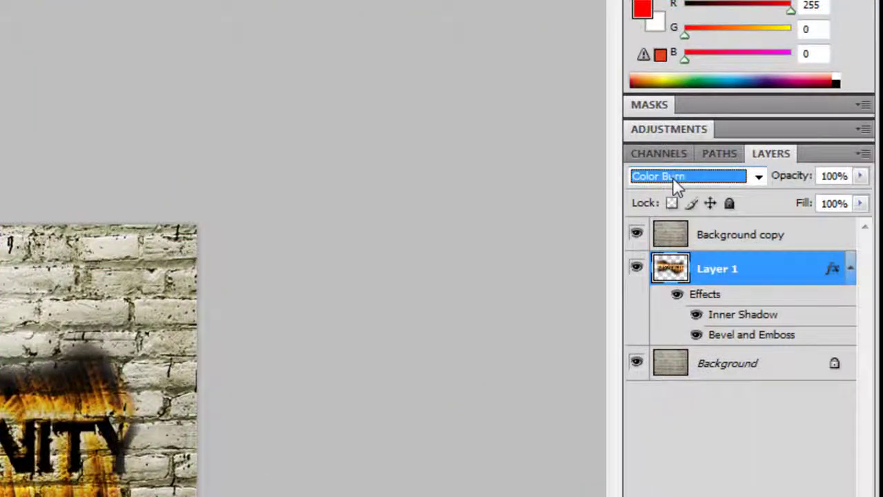
pyautogui.press('Down')
pyautogui.press('Down')
pyautogui.press('Down')
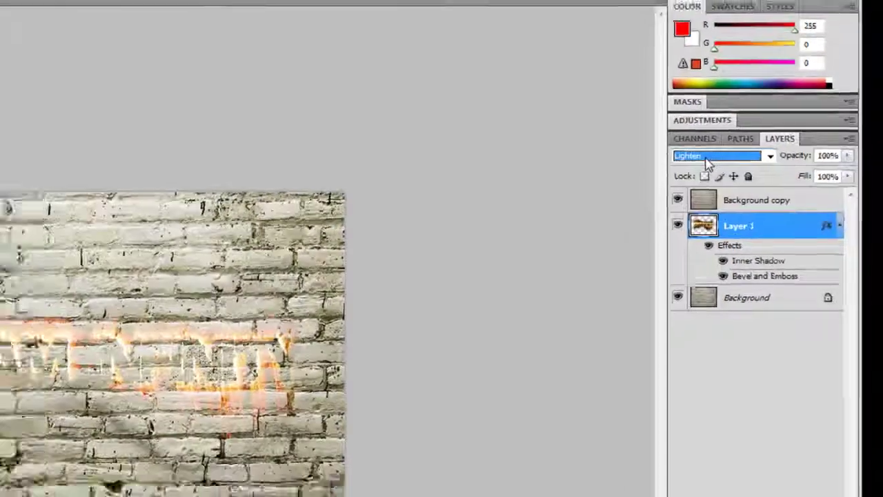
pyautogui.press('Down')
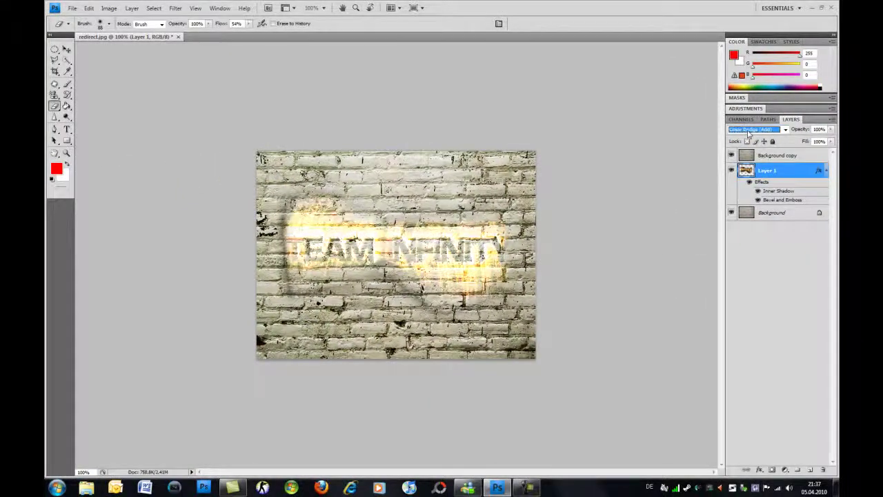
pyautogui.press('Down')
pyautogui.press('Down')
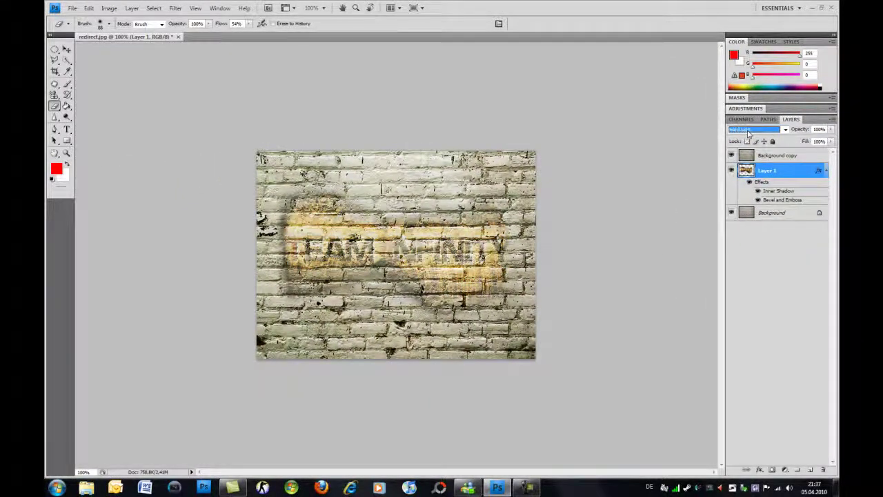
pyautogui.press('Down')
# Compare the light blend modes from Overlay to Screen, then settle on Darken for Layer 1.
pyautogui.press('Up')
pyautogui.press('Up')
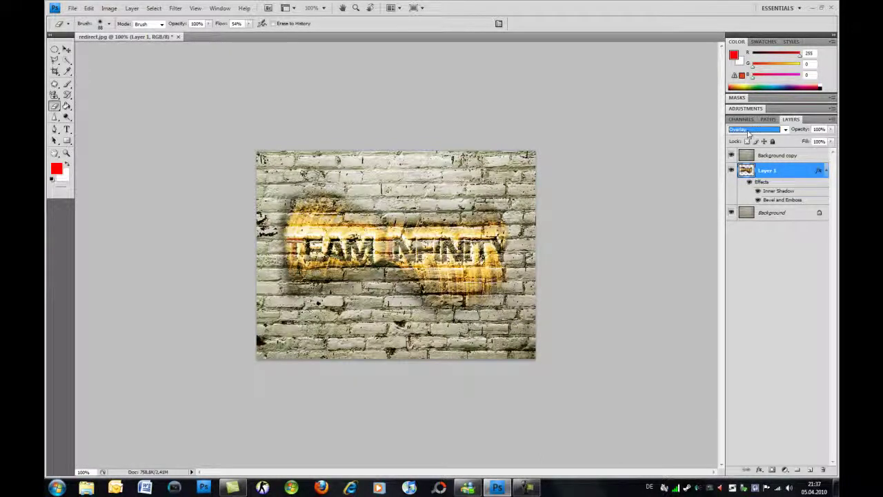
pyautogui.press('Down')
pyautogui.press('Down')
pyautogui.press('Down')
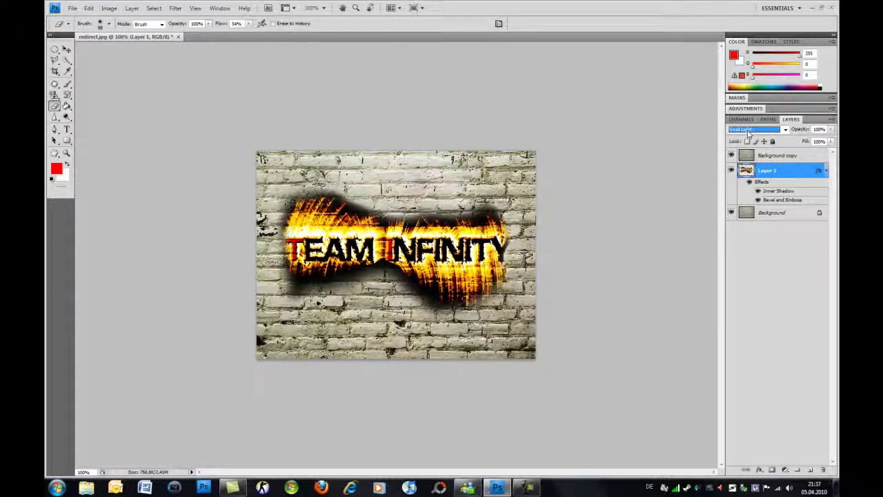
pyautogui.press('Up')
pyautogui.press('Up')
pyautogui.press('Up')
pyautogui.press('Up')
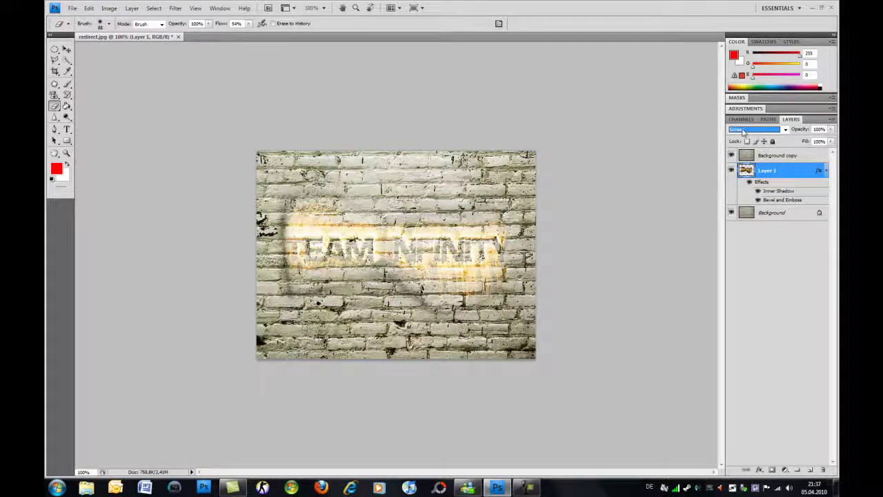
pyautogui.press('Up')
pyautogui.press('Up')
pyautogui.press('Up')
pyautogui.press('Up')
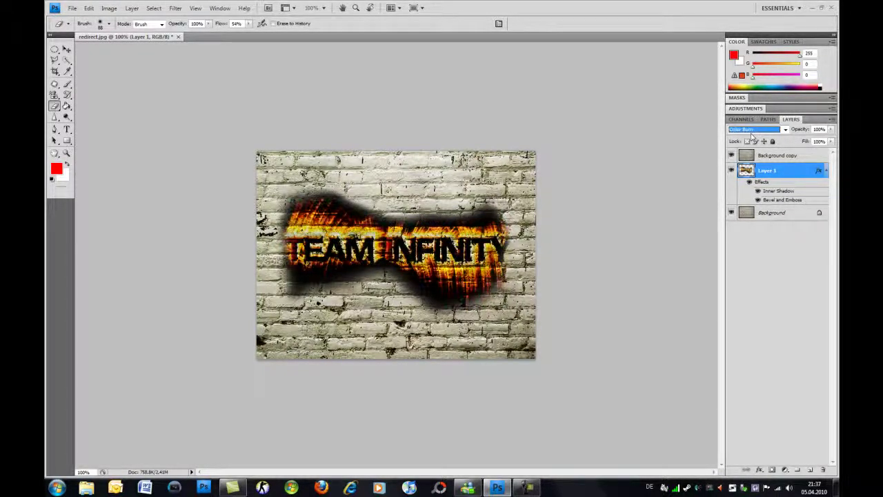
pyautogui.press('Down')
pyautogui.press('Down')
pyautogui.press('Down')
pyautogui.click(753, 131)
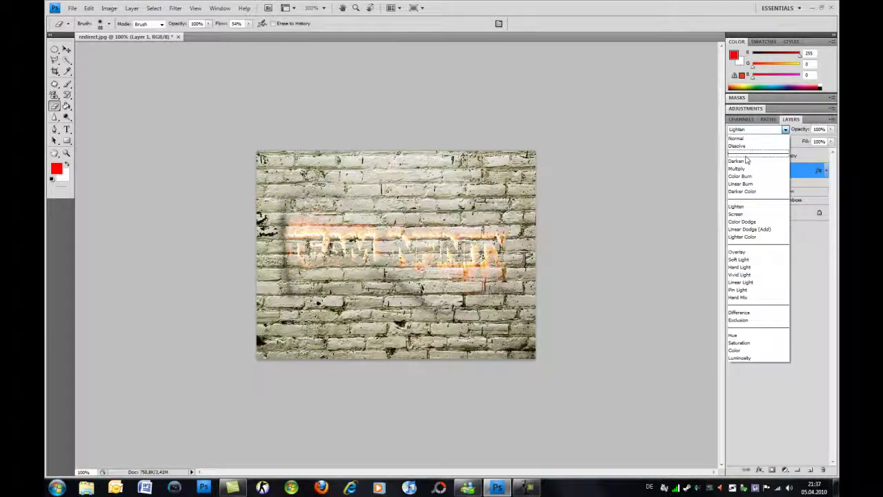
pyautogui.click(746, 161)
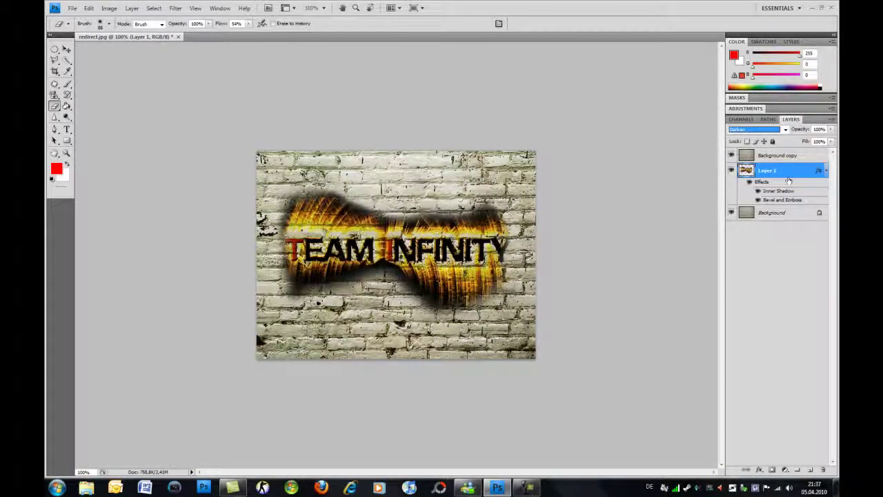
pyautogui.click(780, 156)
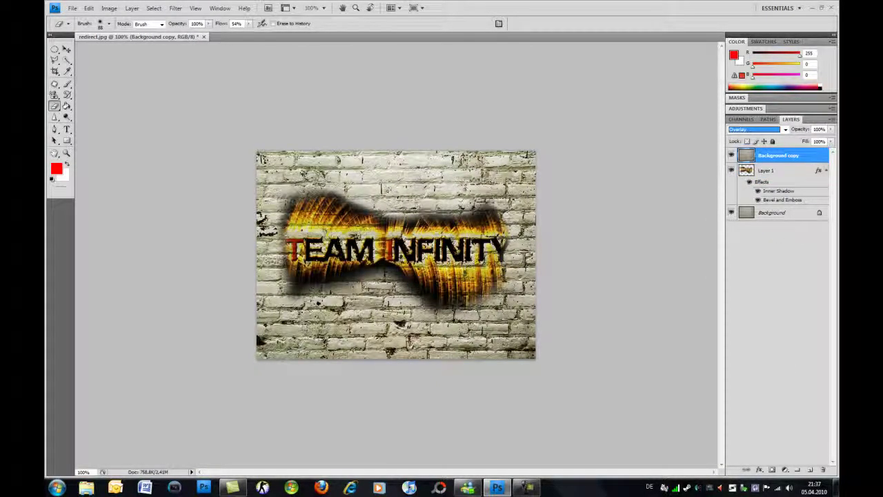
# On the Background layer, erase a soft white patch across the top bricks above the logo.
pyautogui.click(778, 214)
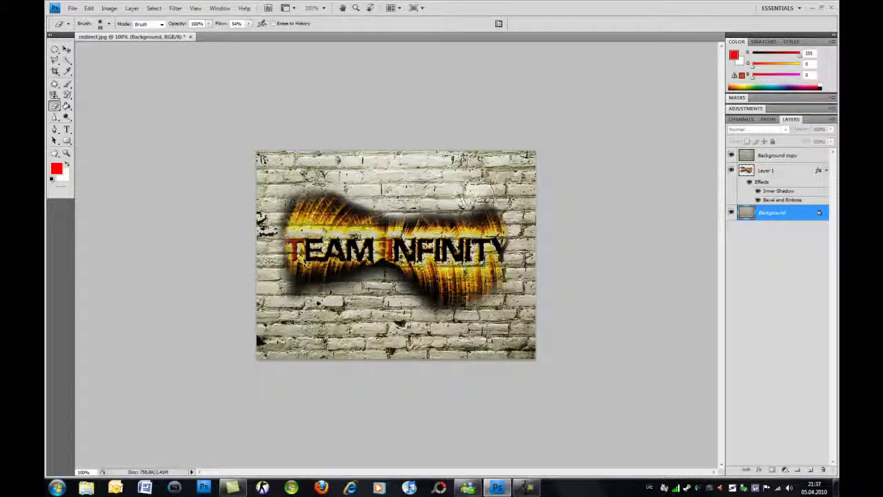
pyautogui.moveTo(492, 185)
pyautogui.mouseDown()
pyautogui.moveTo(380, 153)
pyautogui.moveTo(266, 165)
pyautogui.moveTo(290, 166)
pyautogui.mouseUp()
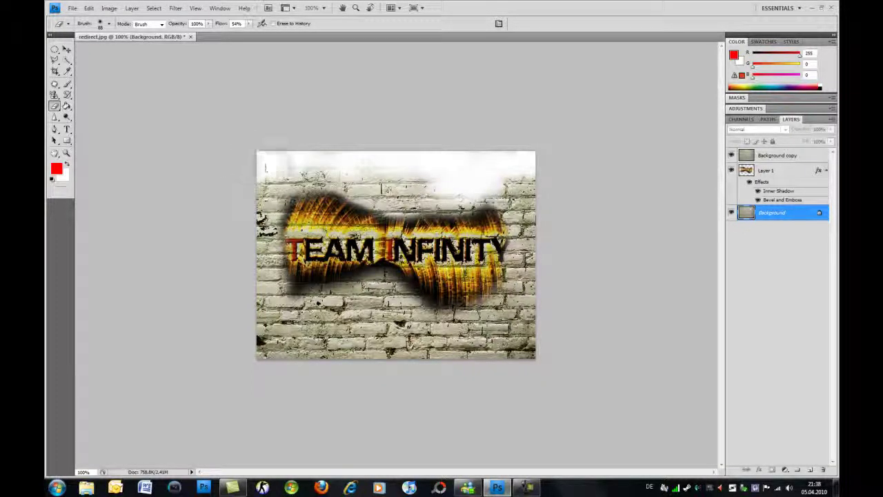